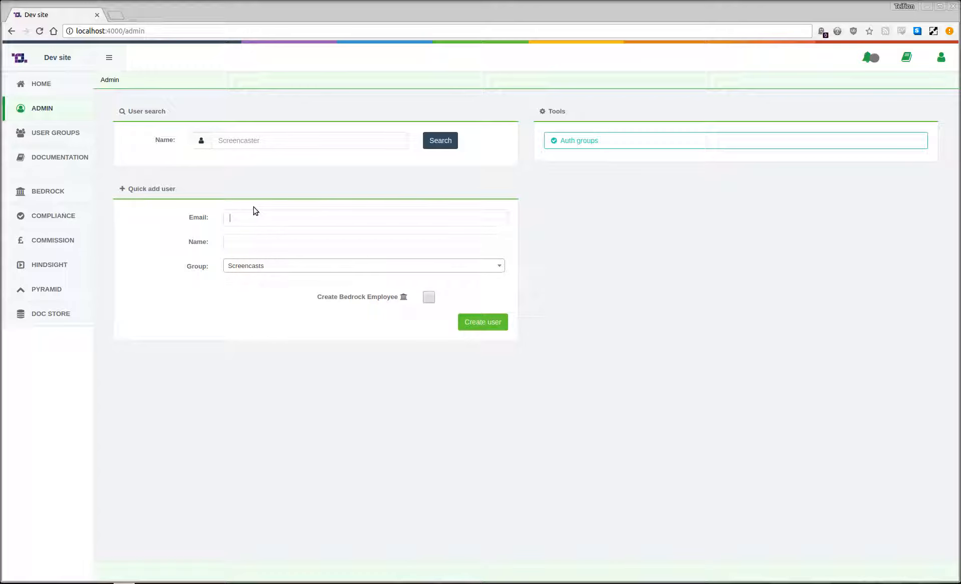
Enter the new user's email address and the name Test user in the quick-add form.
text(a@a)
text(/com)
key(Tab)
key(shift+Tab)
text(a@a.com)
key(Tab)
text(Test user)
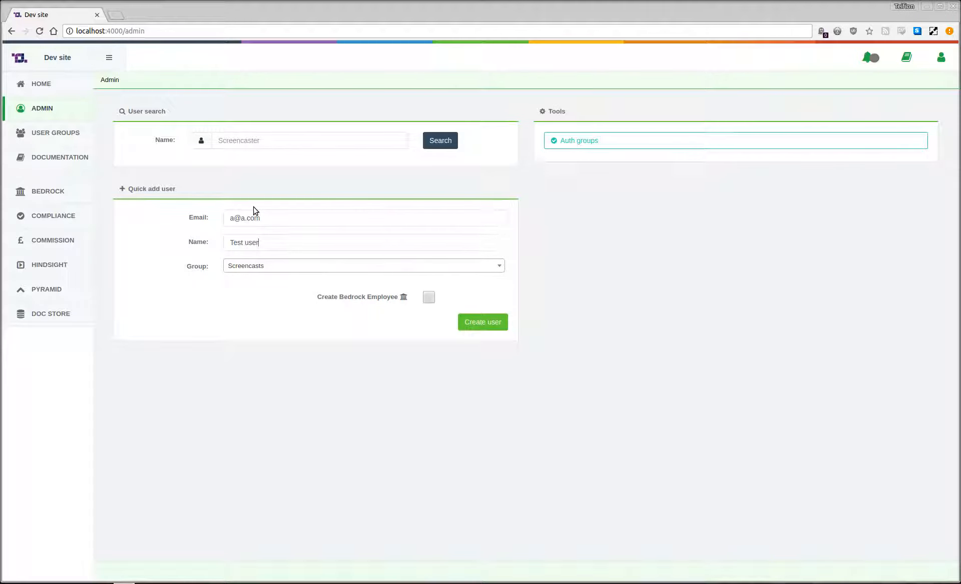
Keep the Screencasts group, enable creating a Bedrock employee, and create the user.
click(272, 267)
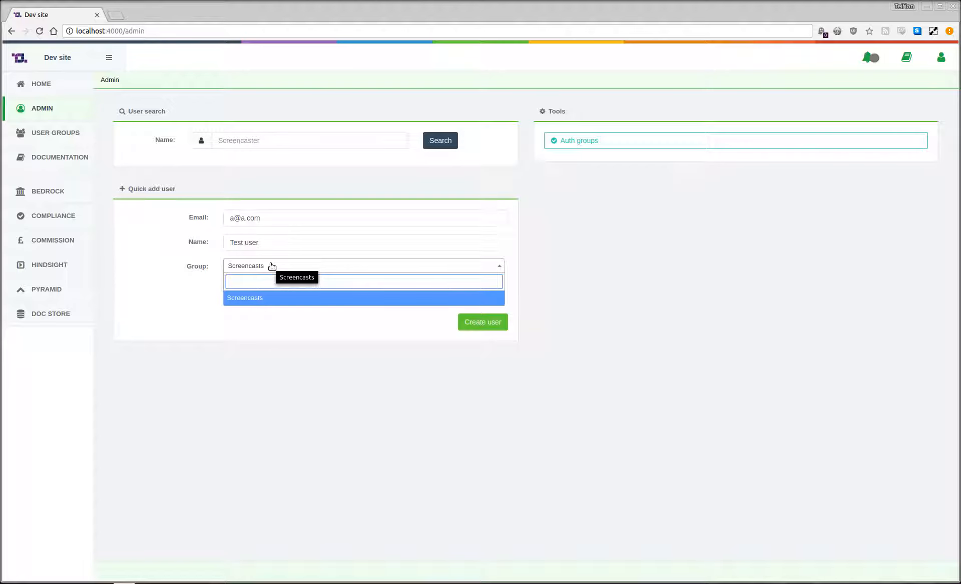
click(271, 266)
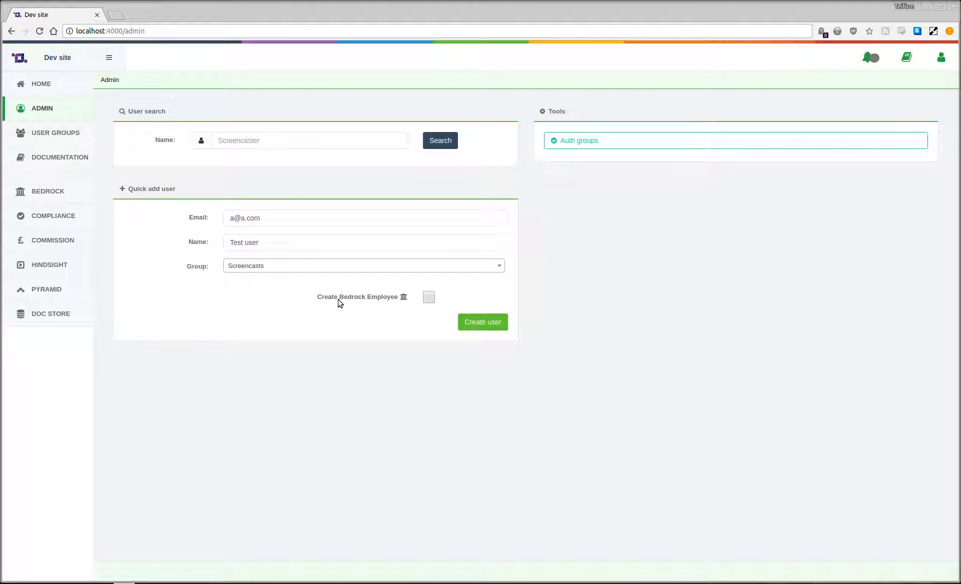
click(339, 300)
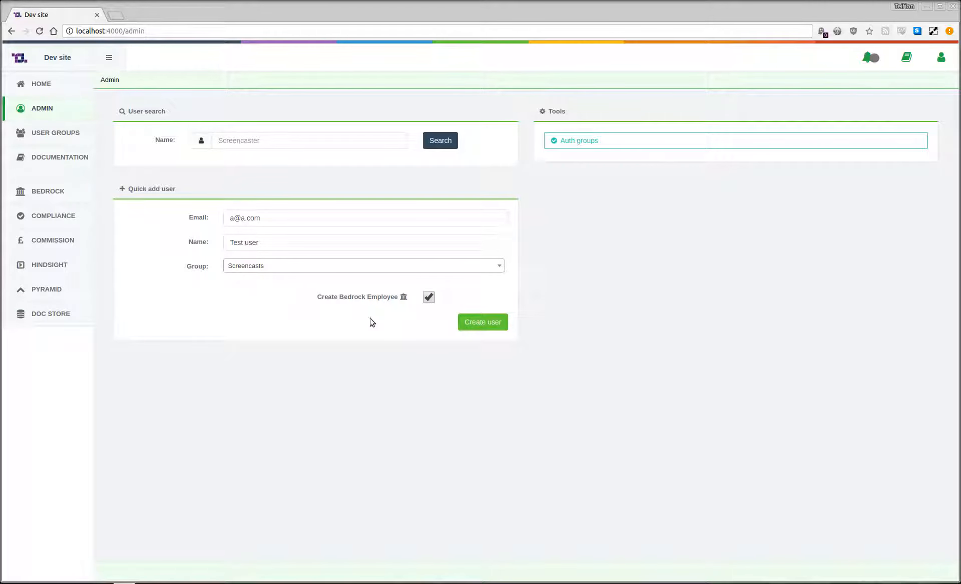
click(490, 326)
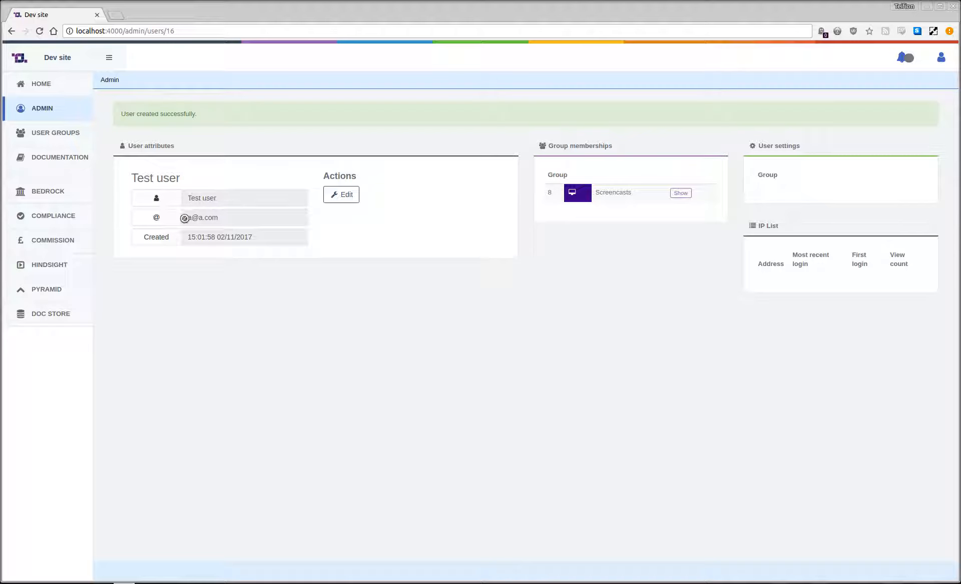
Examine the new user's attributes, group memberships, user settings and IP list.
drag(185, 218, 248, 235)
click(244, 271)
triple_click(270, 237)
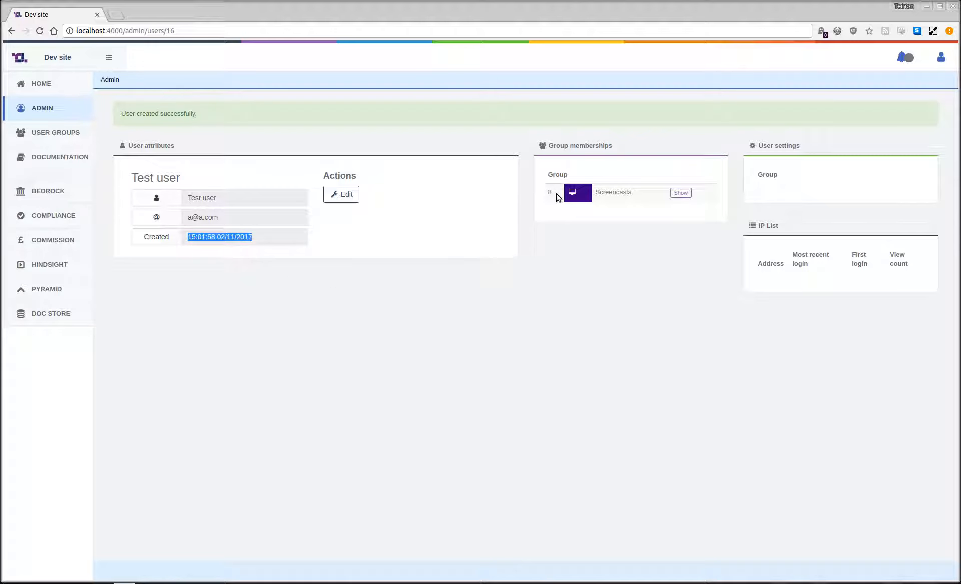
drag(558, 198, 636, 197)
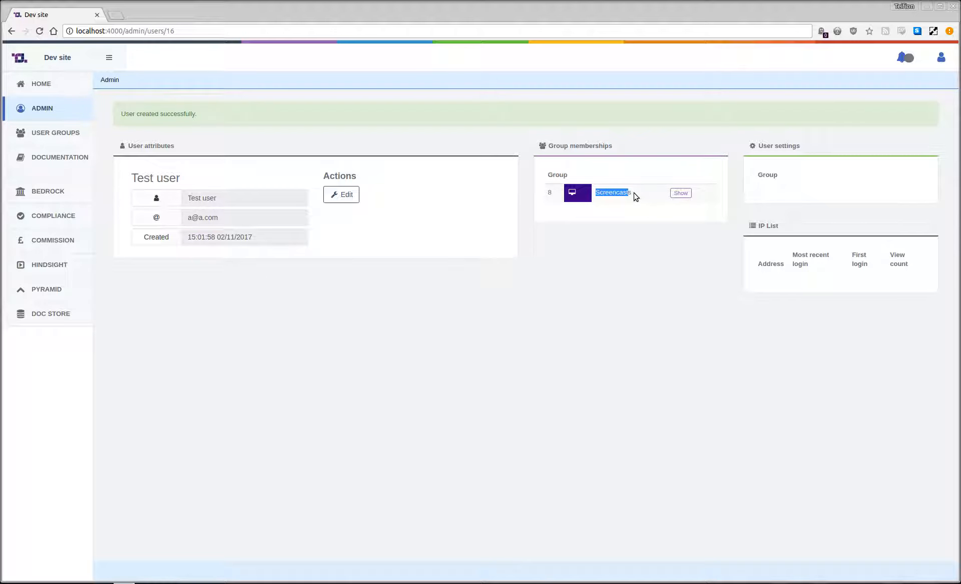
click(344, 202)
drag(757, 173, 909, 193)
drag(755, 263, 909, 300)
click(798, 343)
Open the new user for editing and review the name, email and available admin groups.
click(340, 197)
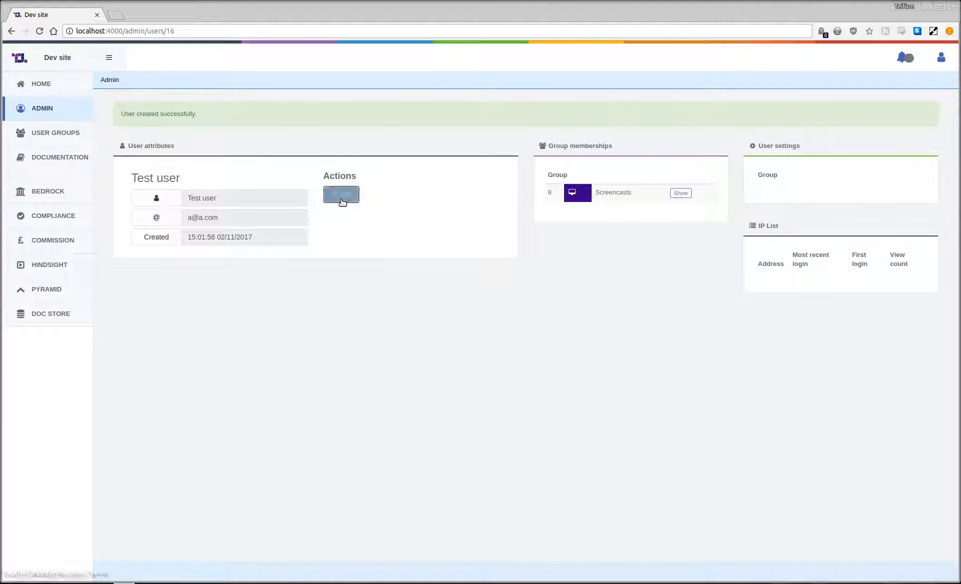
click(341, 195)
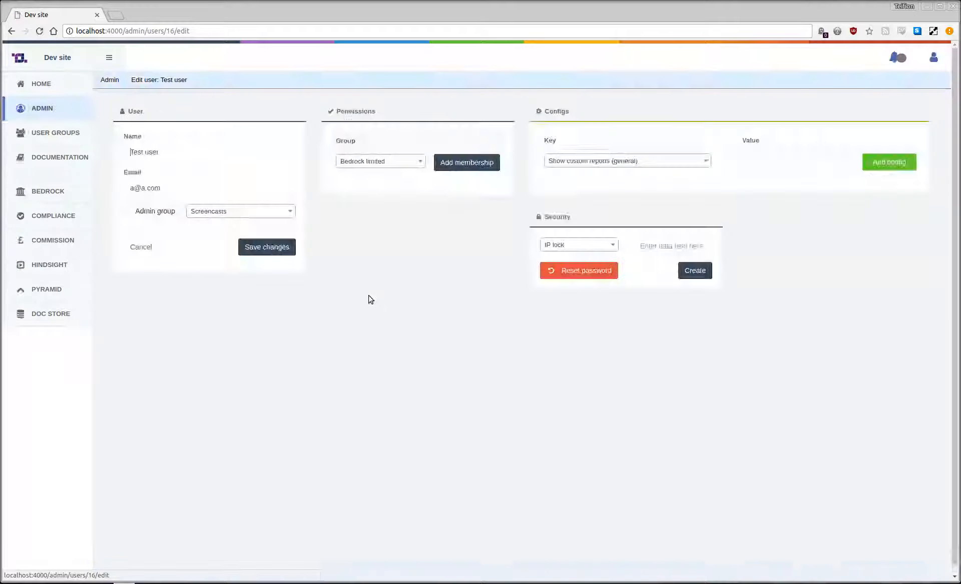
drag(179, 152, 119, 152)
drag(176, 188, 120, 189)
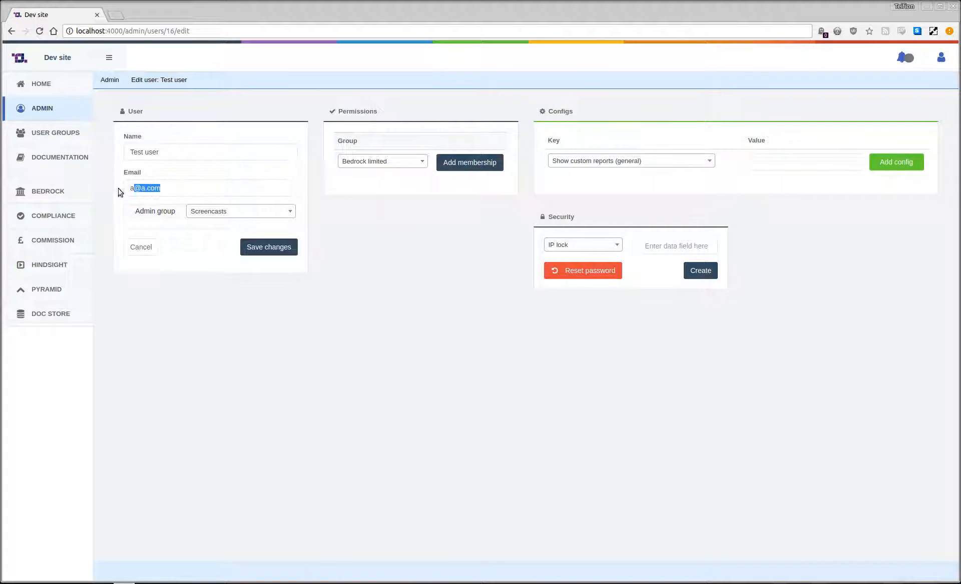
click(221, 215)
click(222, 216)
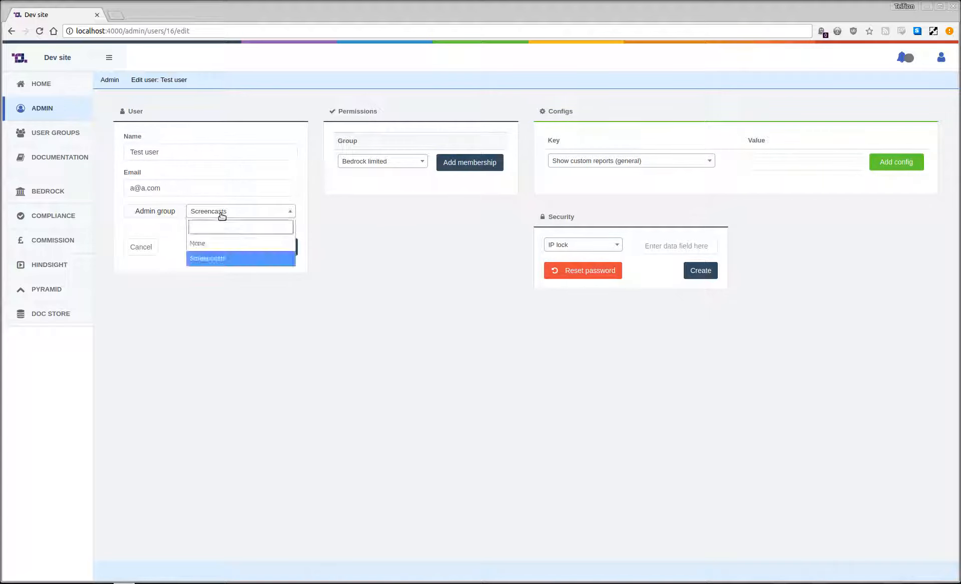
click(222, 215)
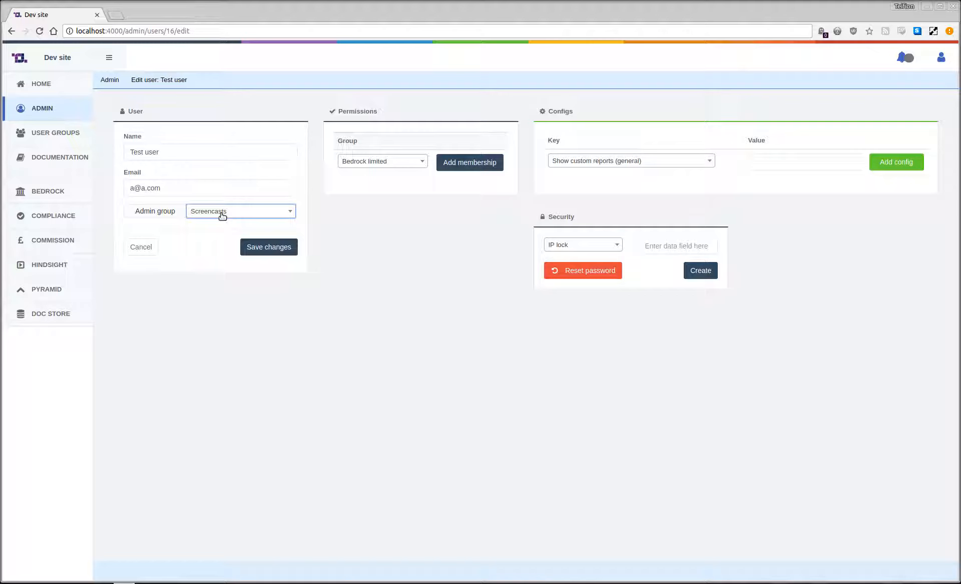
click(222, 215)
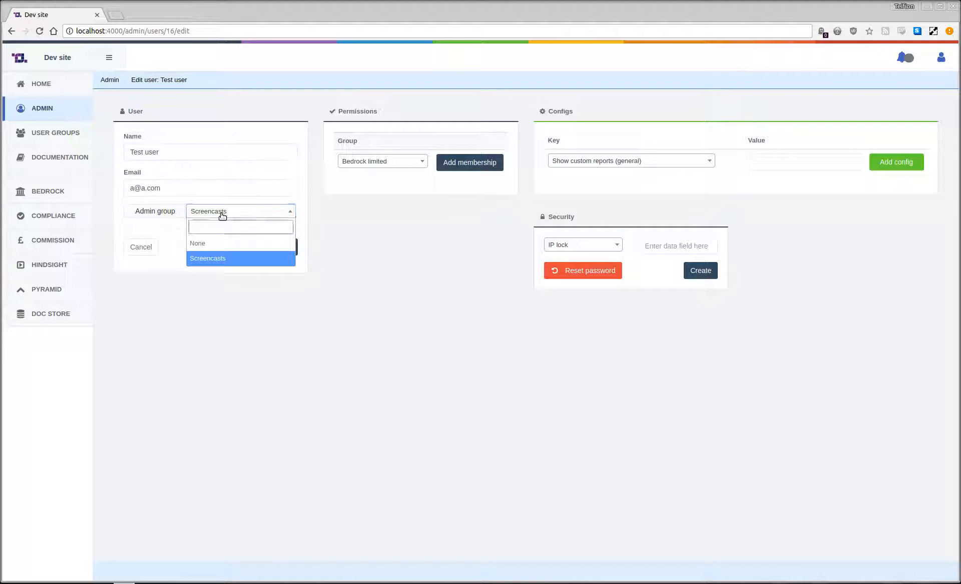
click(222, 215)
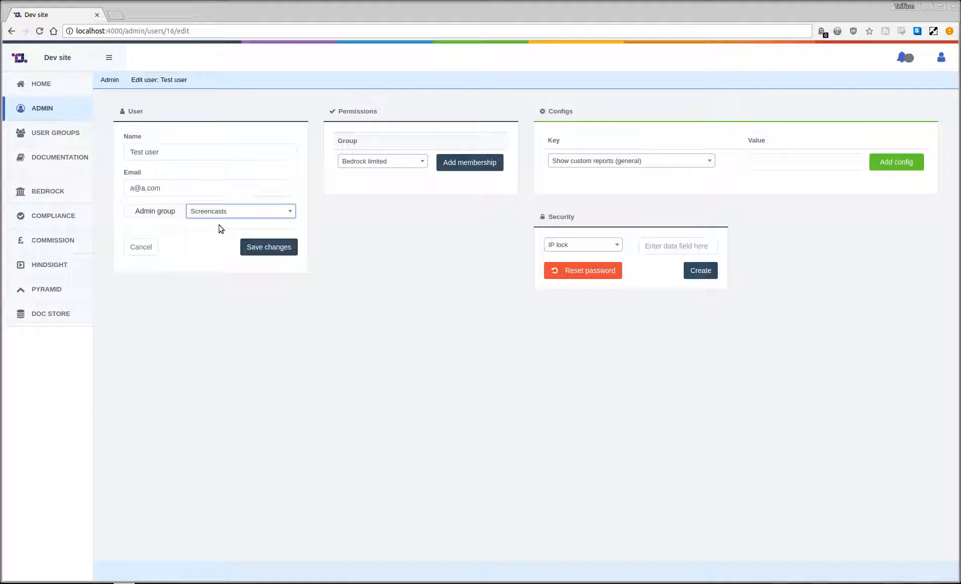
Add the Bedrock standard group membership to the user's permissions.
click(405, 161)
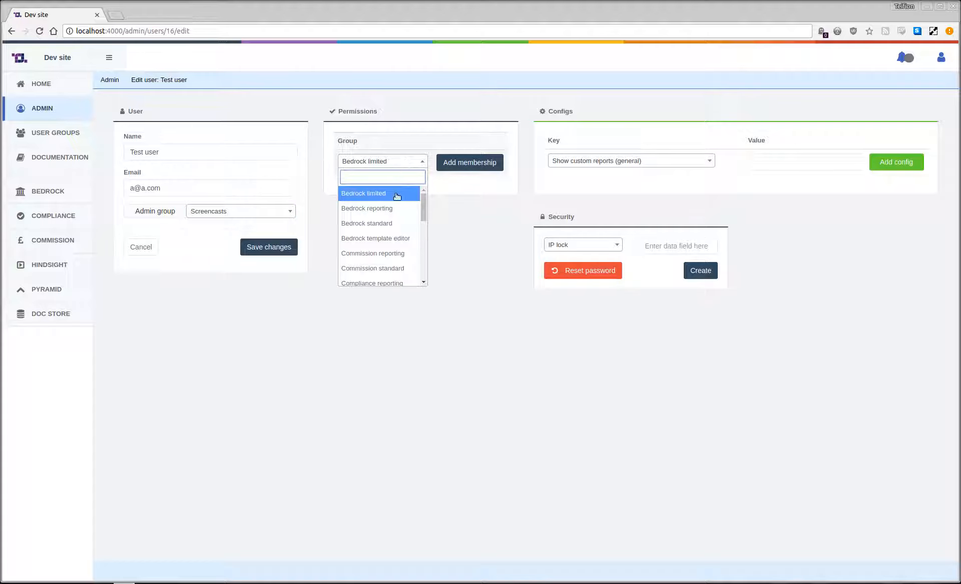
scroll(392, 242, down, 5)
scroll(387, 249, up, 5)
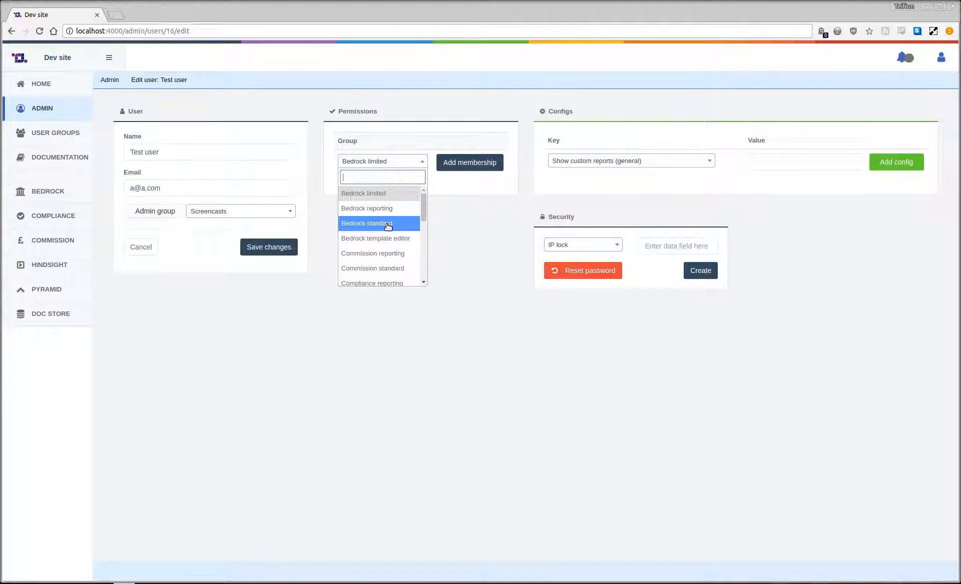
click(388, 226)
click(467, 163)
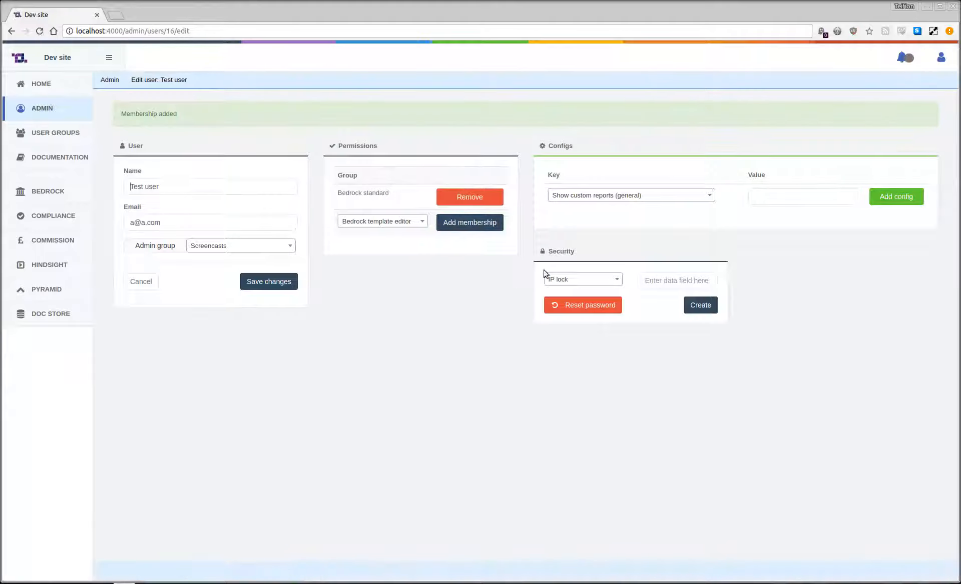
Add the Quick action (module) config to the user with the value true.
click(600, 197)
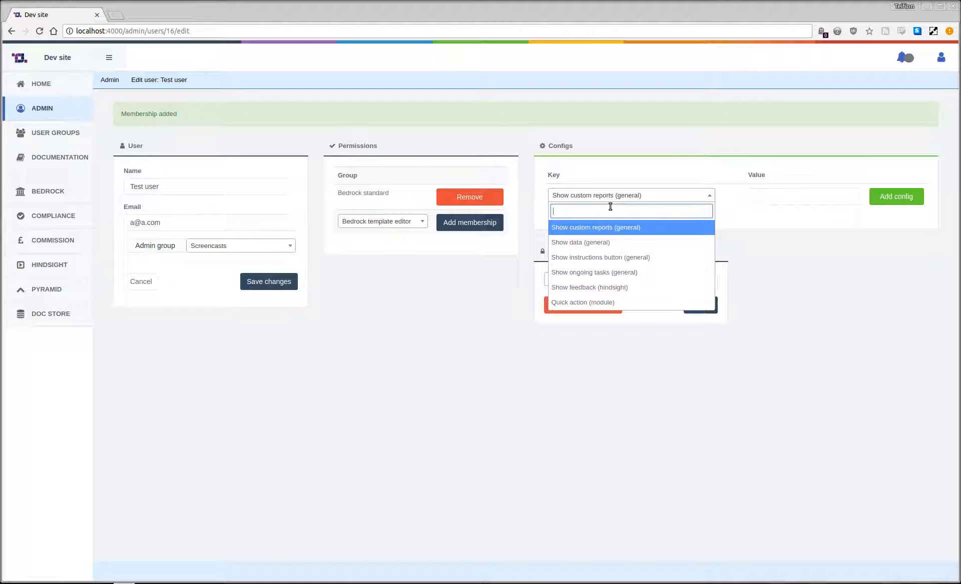
click(608, 303)
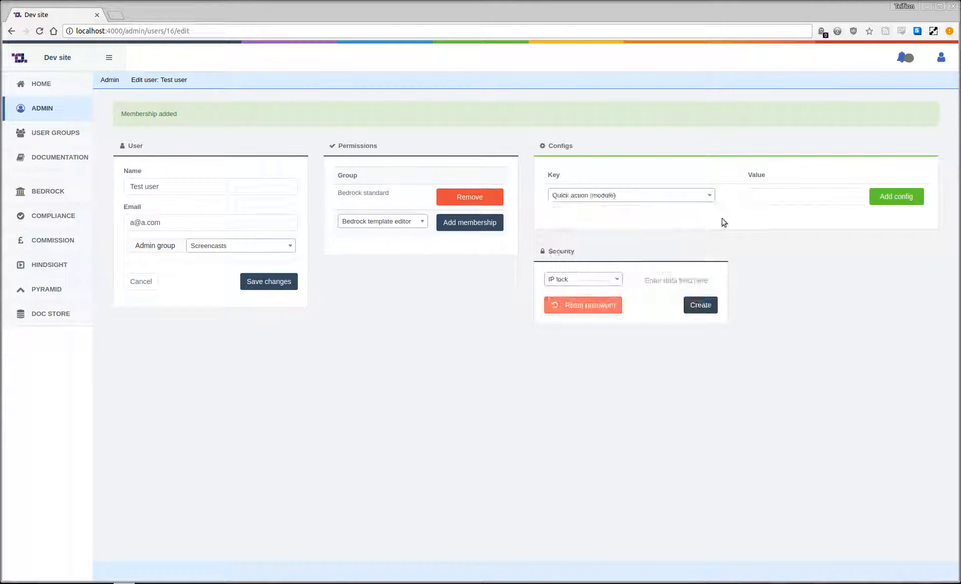
click(782, 195)
text(true)
key(Return)
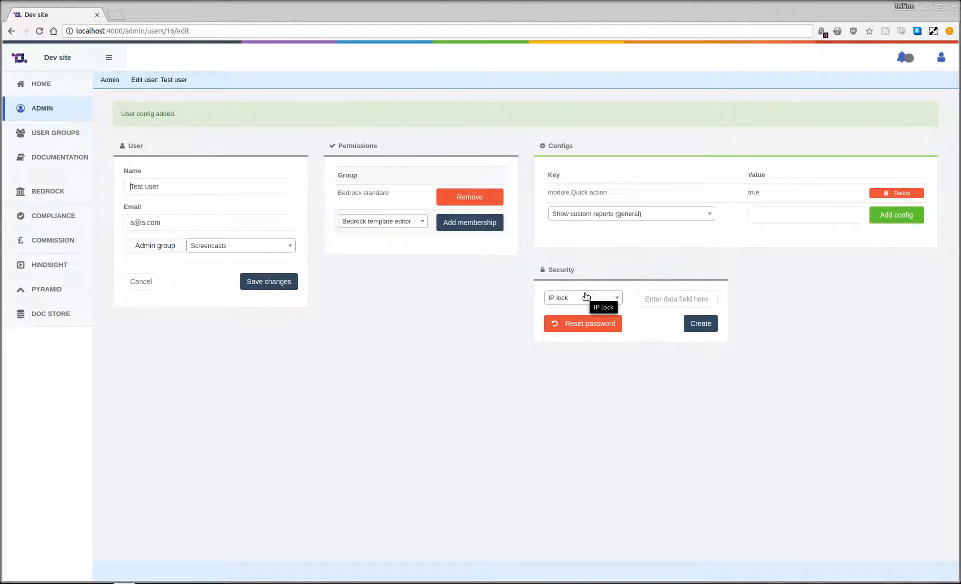
Add an IP lock security check with the value 127 to the user.
click(673, 301)
text(127)
key(Return)
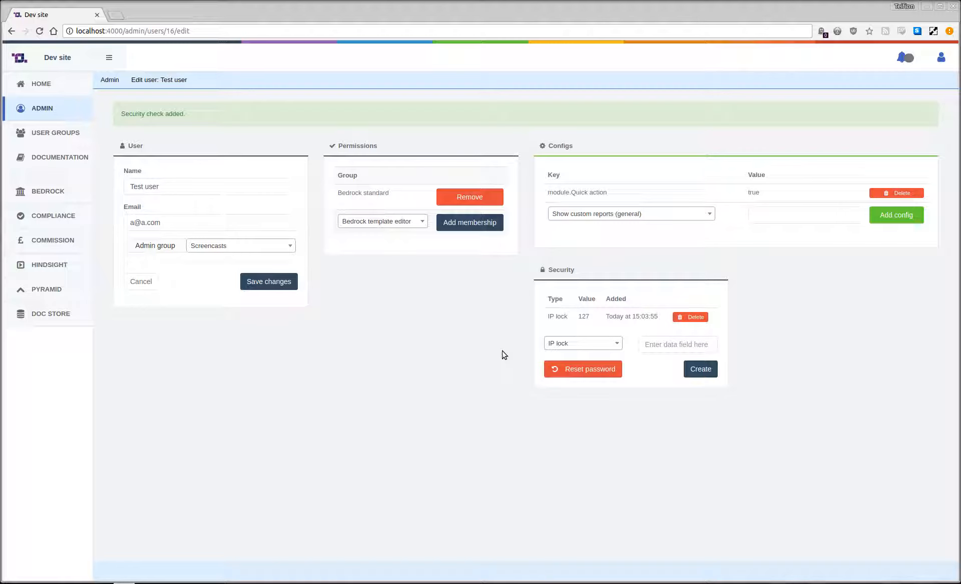
Add an IP lock for 127.0.0.* to the user and delete the lock with the value 127.
click(675, 343)
text(127.0.0.*)
click(695, 369)
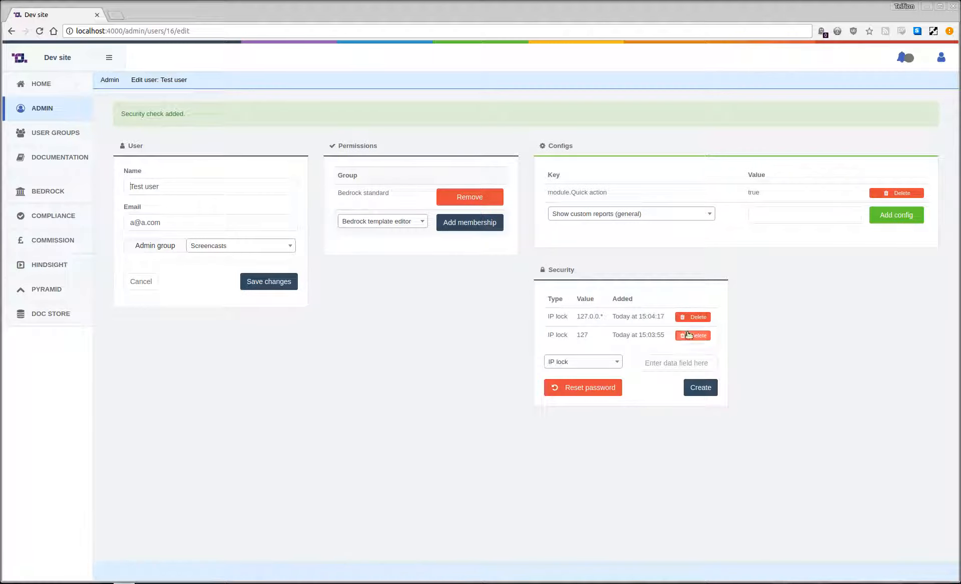
click(688, 334)
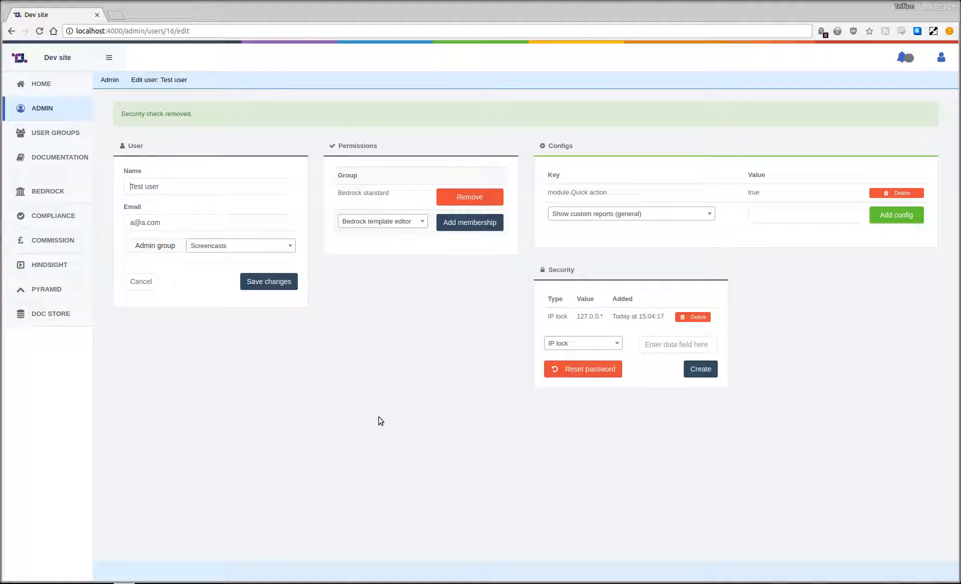
Leave the user's edit form without saving and return to the user's overview page.
click(133, 282)
click(82, 122)
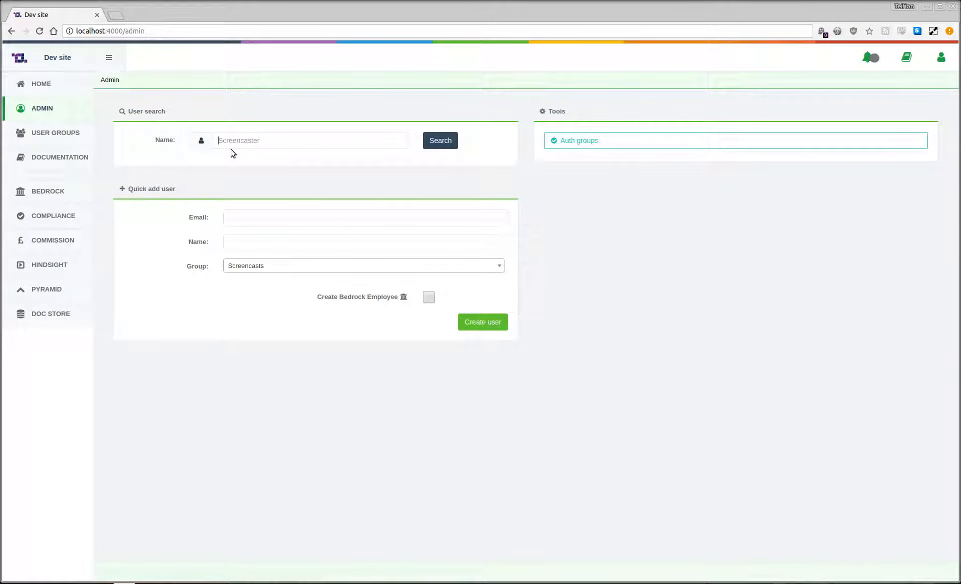
key(alt+Left)
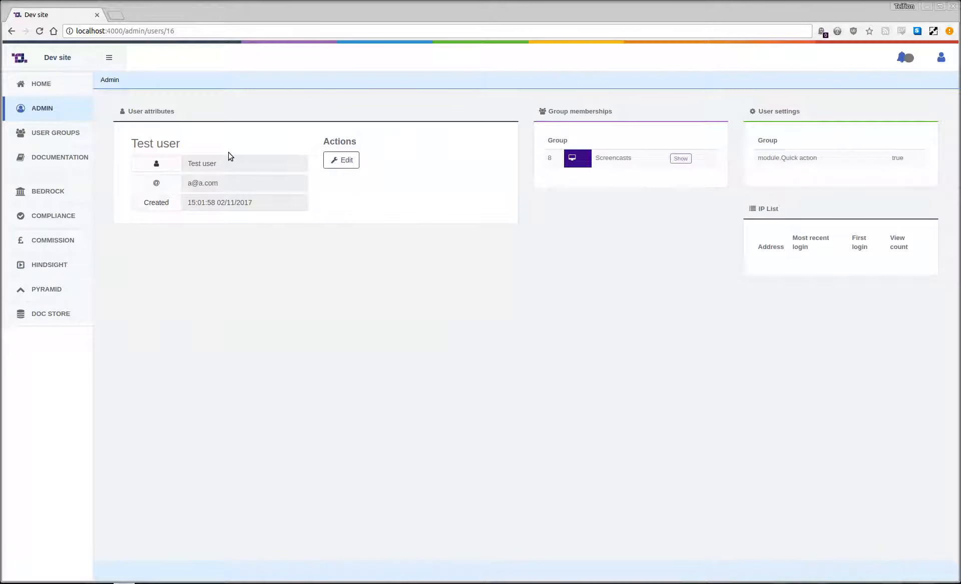